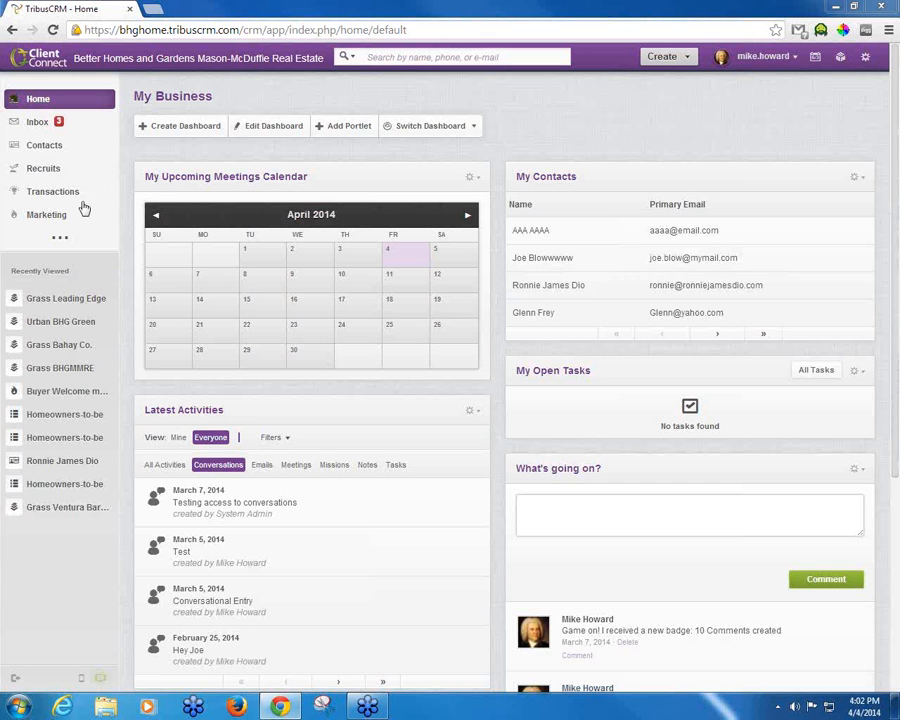
# Start a new marketing campaign and name it "Buyers welcome message"
pyautogui.click(48, 216)
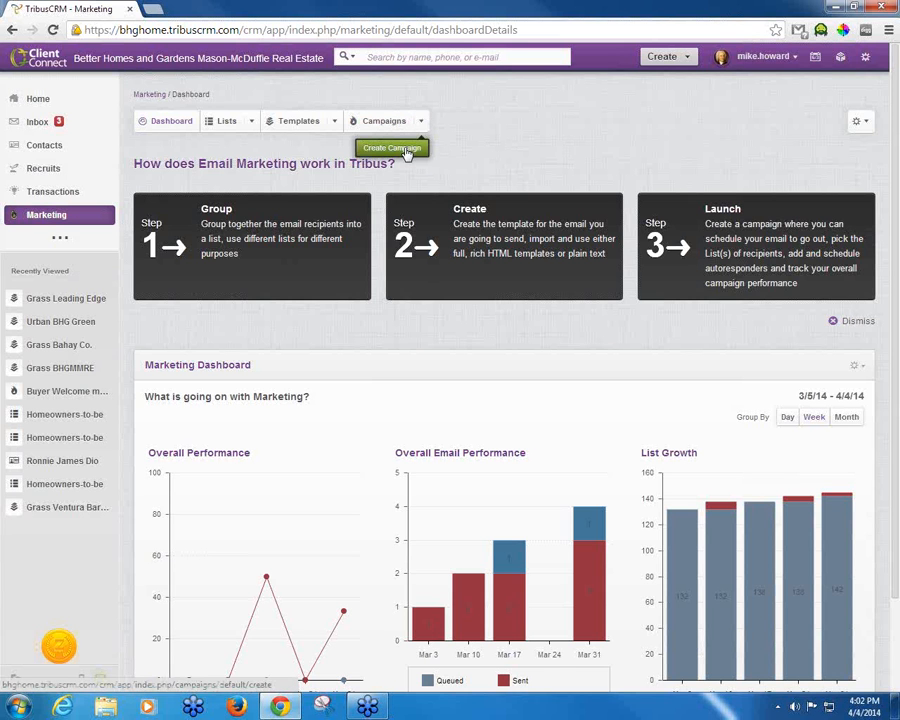
pyautogui.click(404, 150)
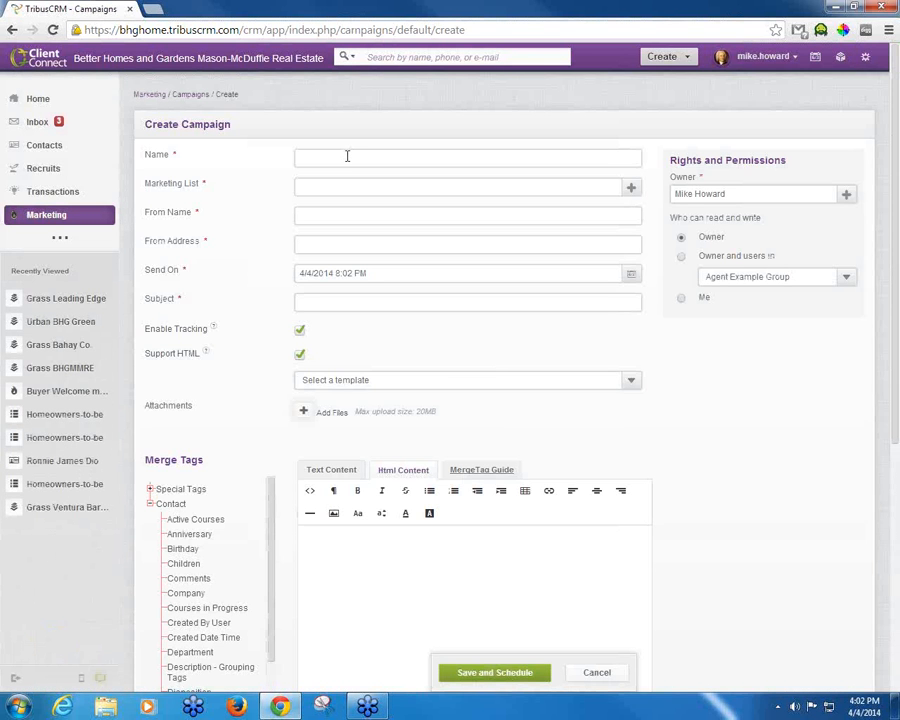
pyautogui.click(347, 156)
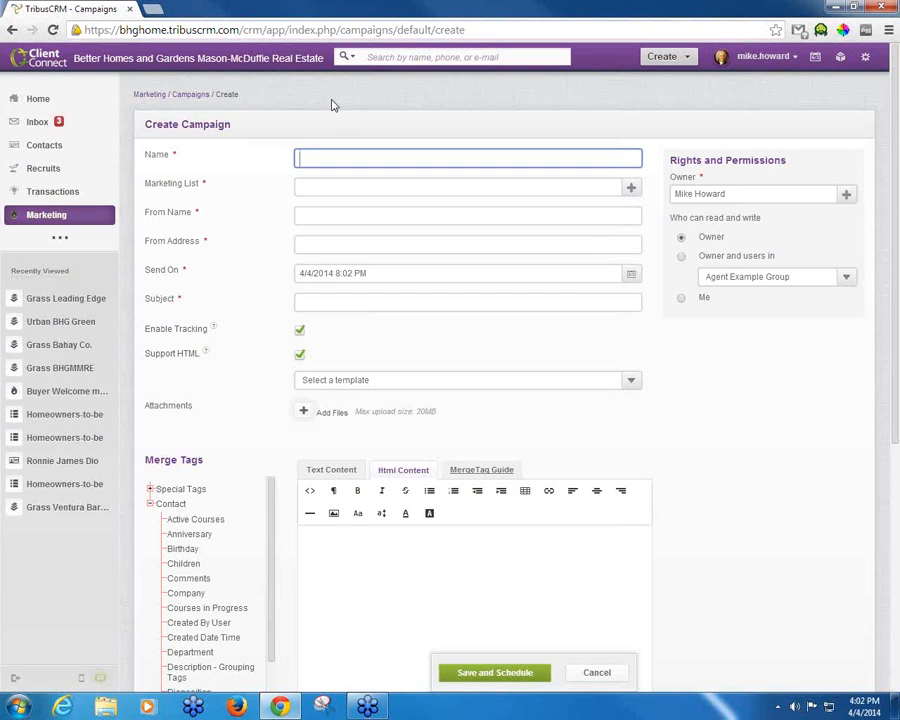
pyautogui.write('Buy')
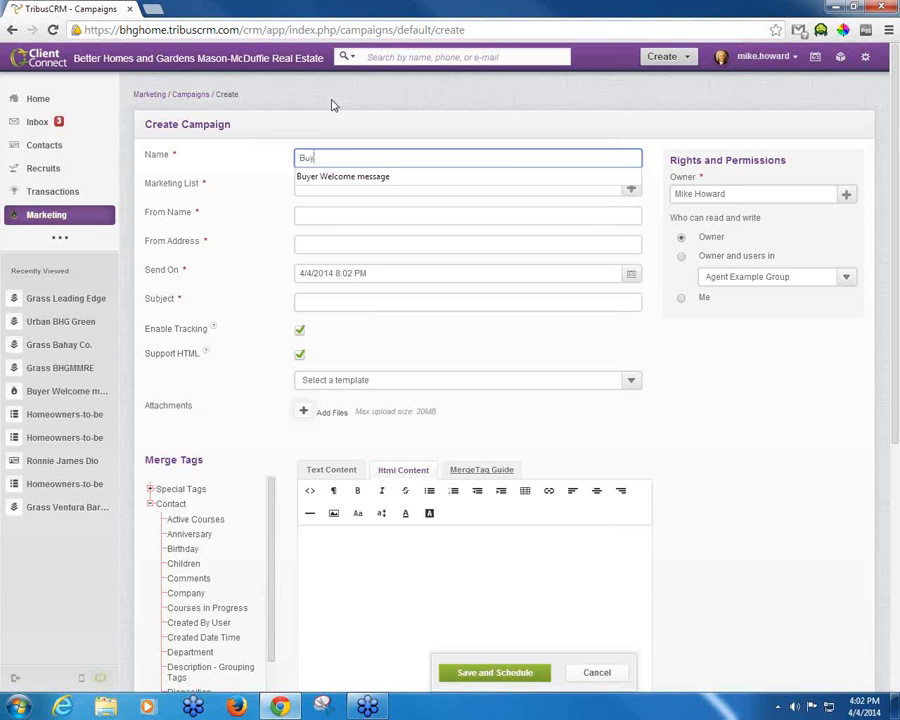
pyautogui.write('ers welco')
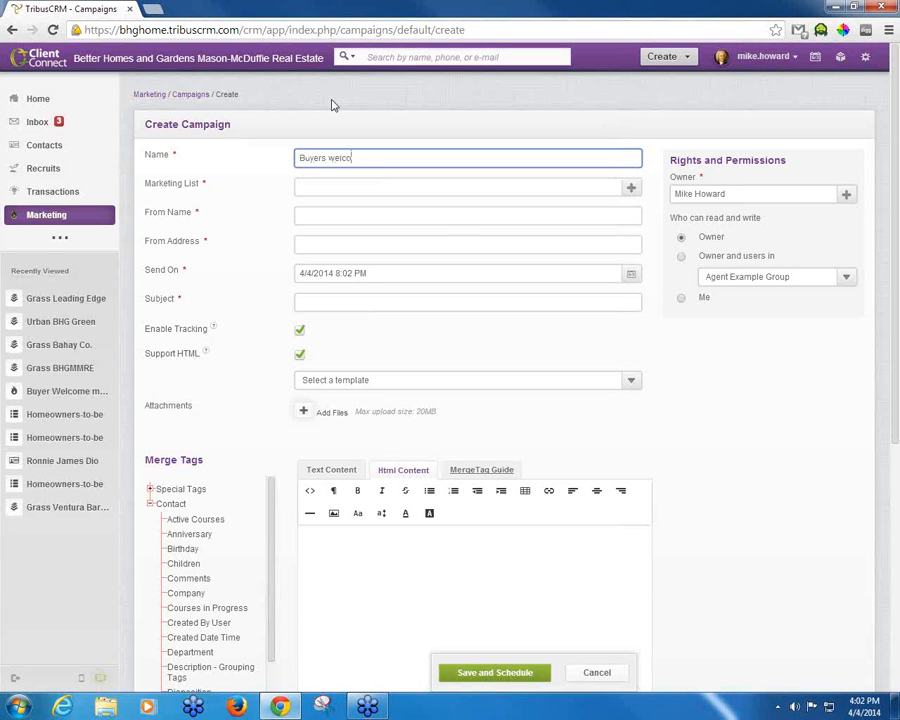
pyautogui.write('me message')
pyautogui.press('Tab')
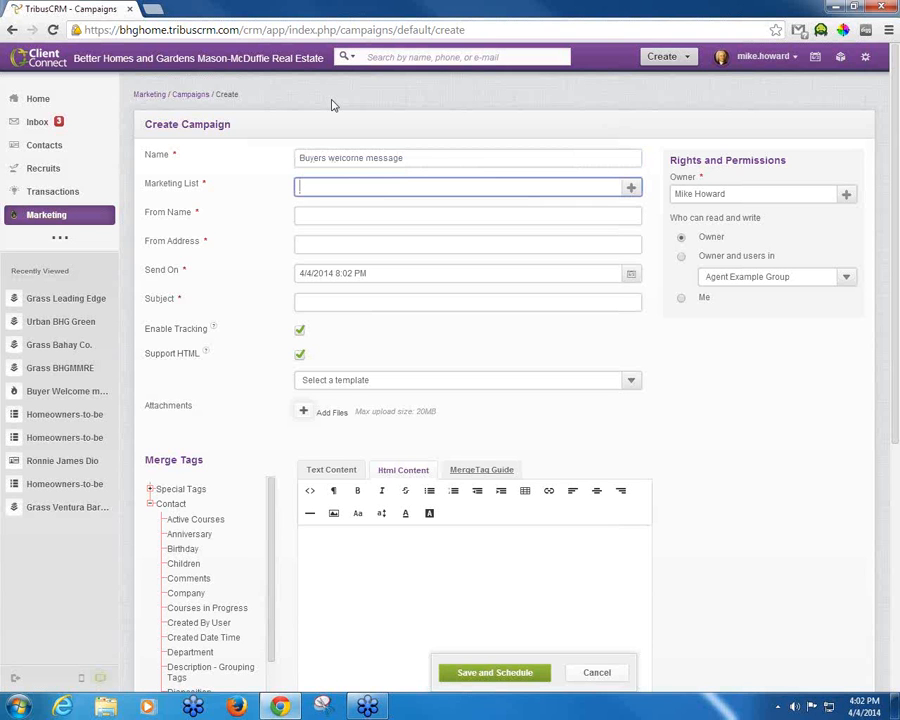
# Assign the Homeowners-to-be marketing list to the campaign and set its send time to the current hour, 4/4/2014 4:00 pm
pyautogui.click(631, 189)
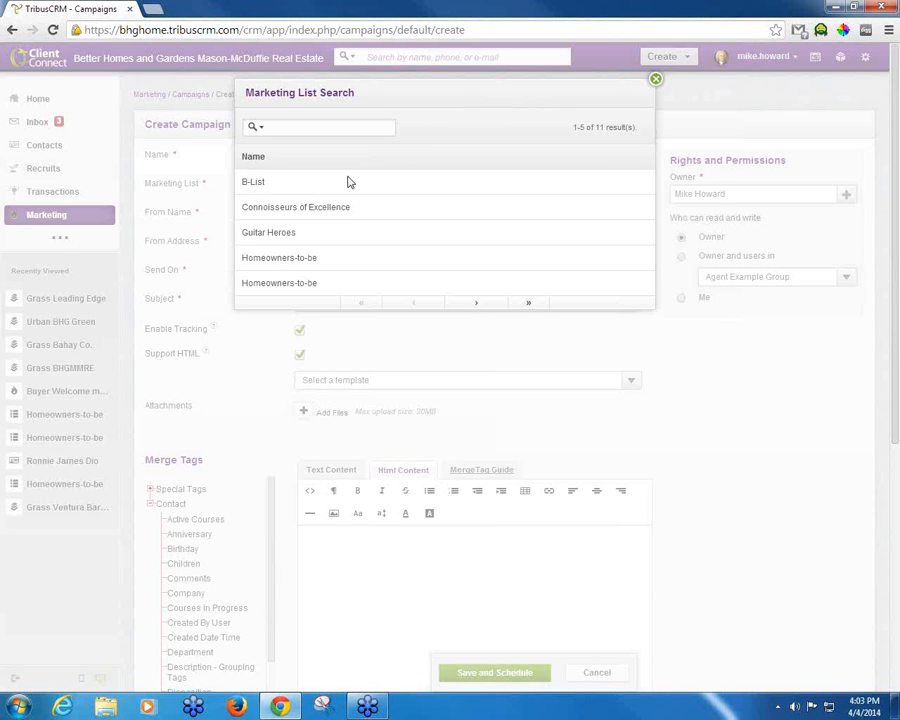
pyautogui.click(282, 260)
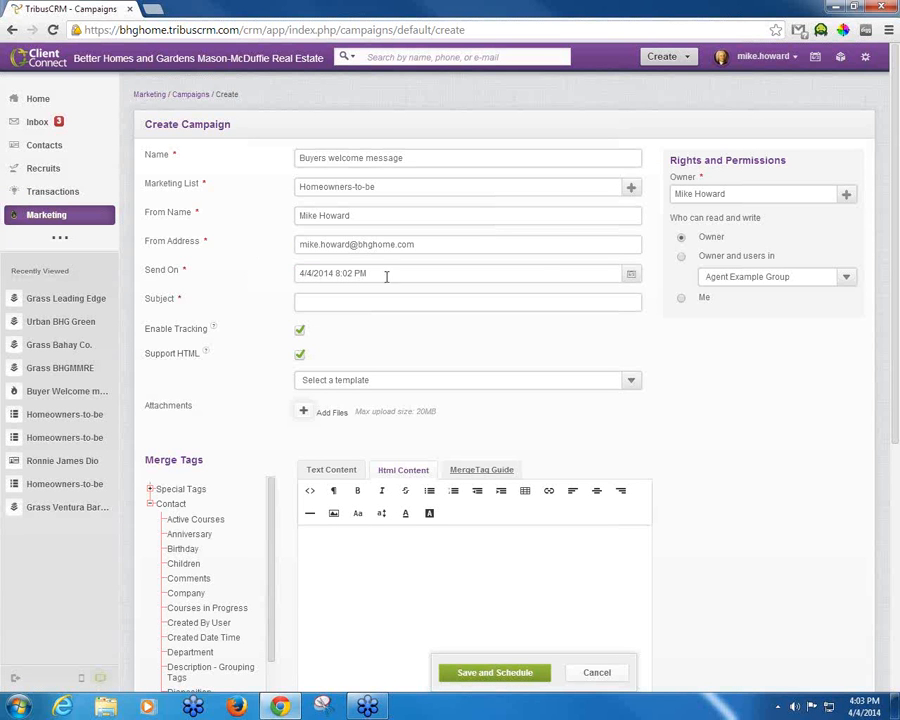
pyautogui.click(632, 278)
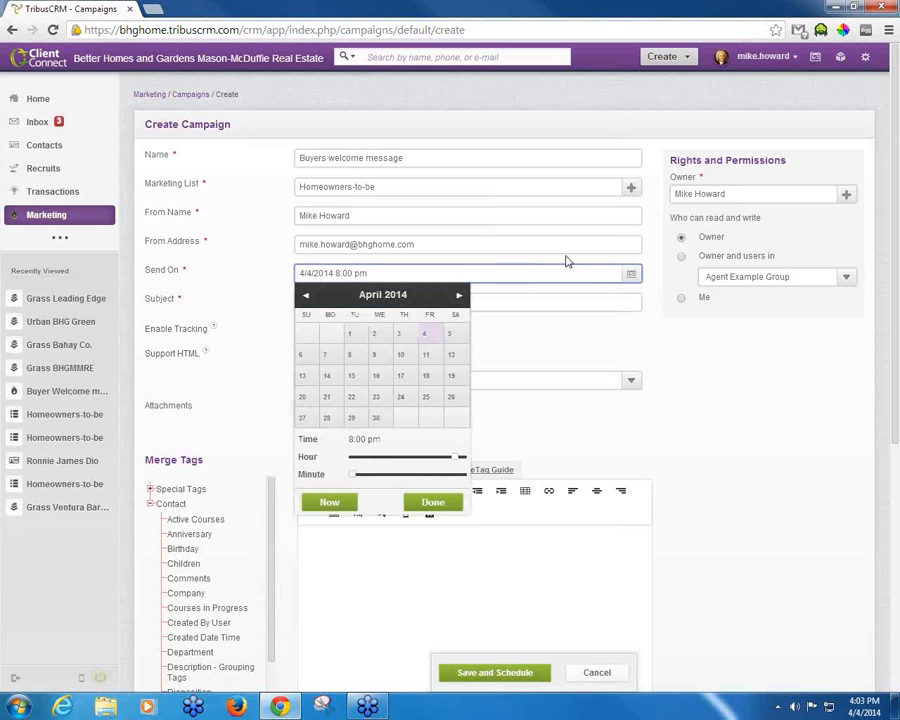
pyautogui.click(335, 506)
pyautogui.click(432, 503)
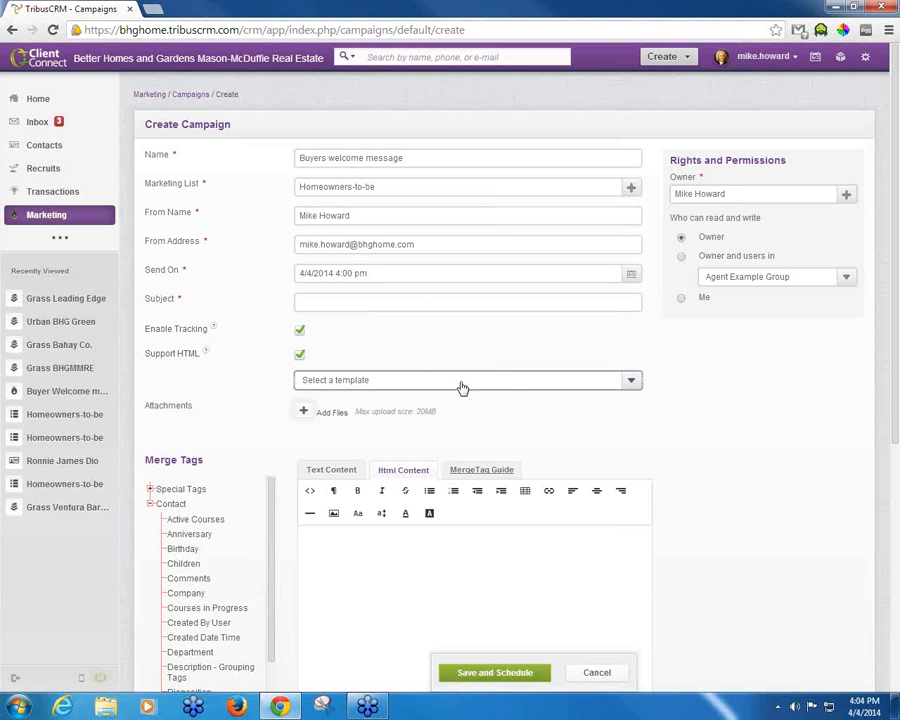
# Apply the Grass Leading Edge template and replace the subject with "Hello, homeowners-to-be!"
pyautogui.click(632, 382)
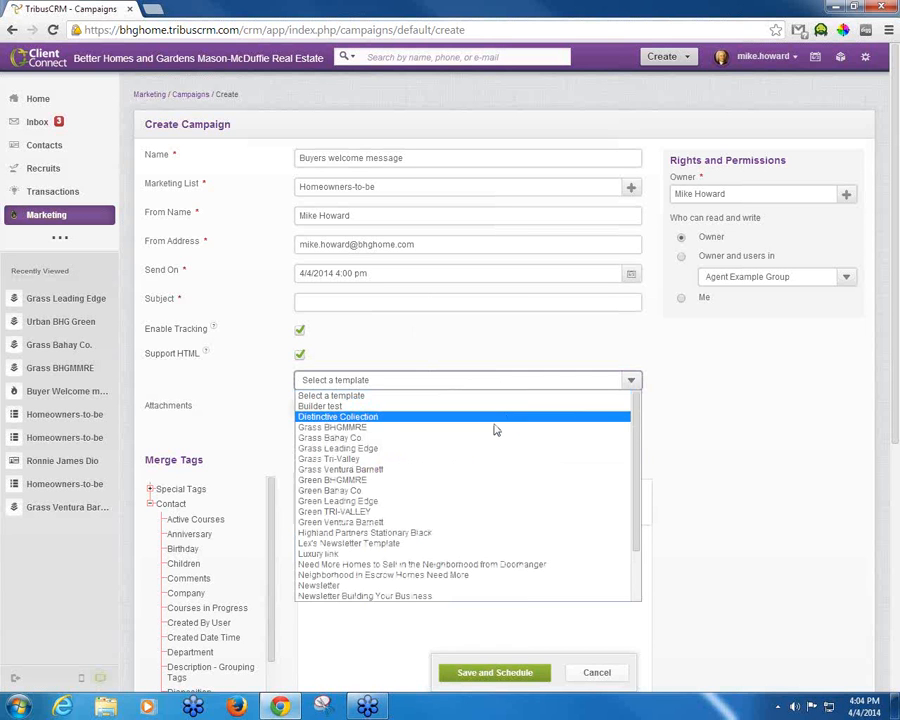
pyautogui.click(380, 451)
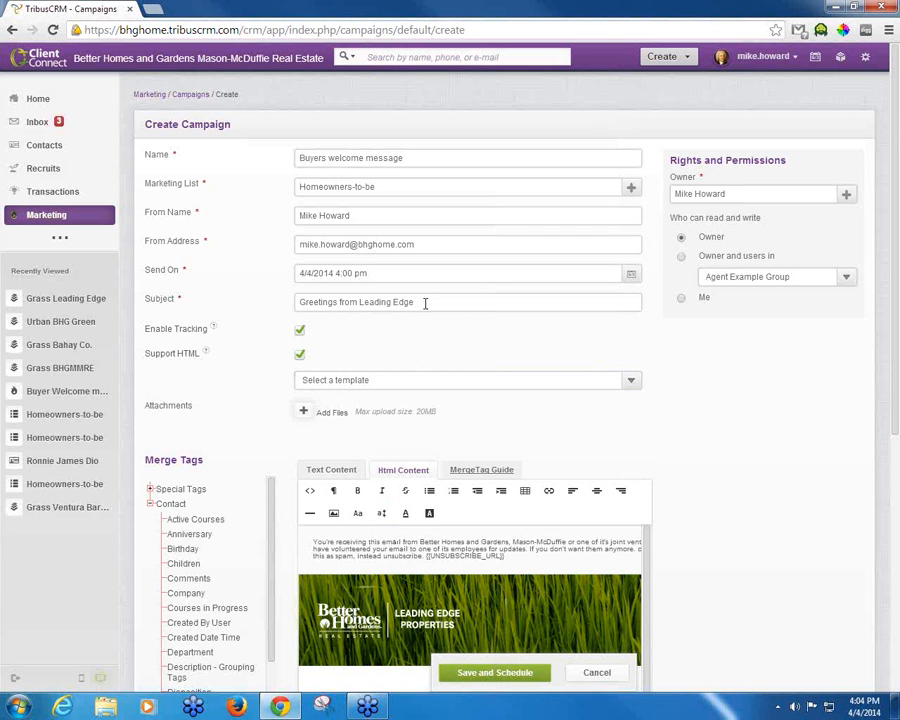
pyautogui.moveTo(425, 303); pyautogui.dragTo(248, 298)
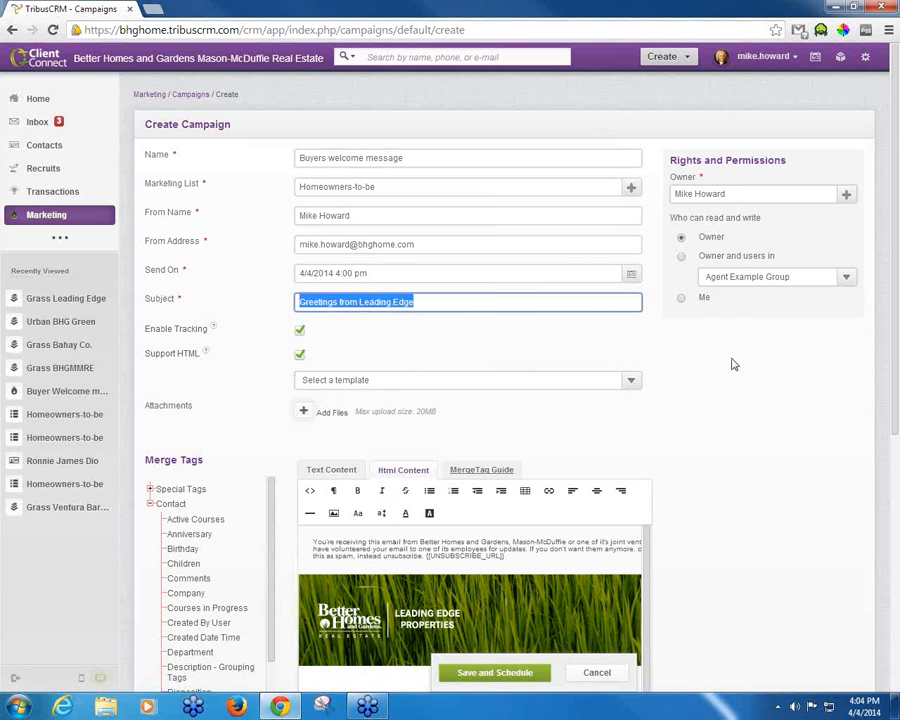
pyautogui.write('H')
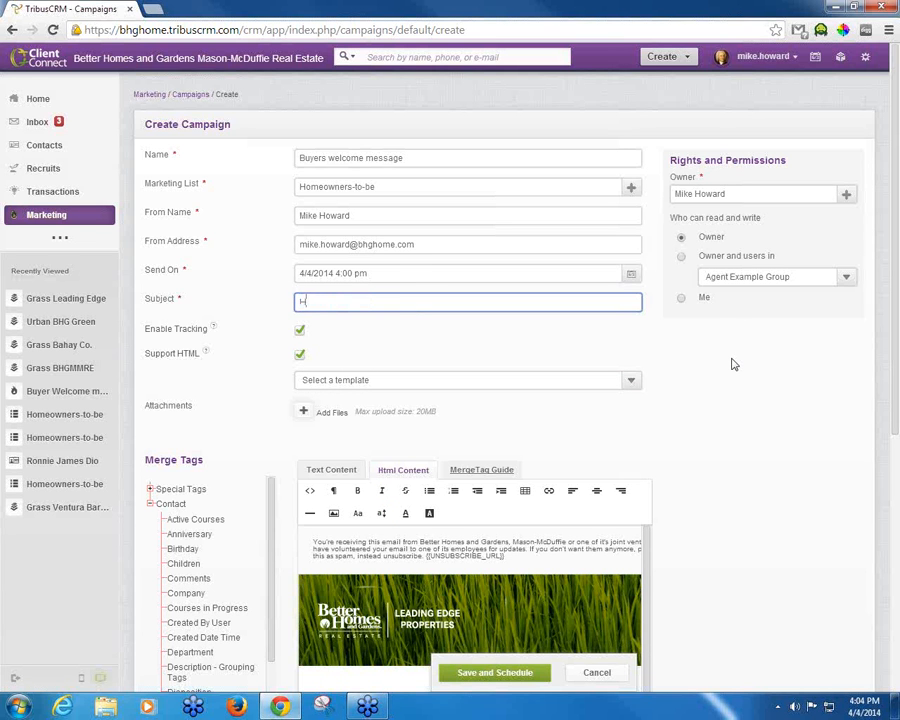
pyautogui.write('ello, homeowners-to-be!')
# Replace the placeholder message title in the HTML content with "Hello," followed by the contact's First Name merge tag
pyautogui.scroll(-3, 733, 476)
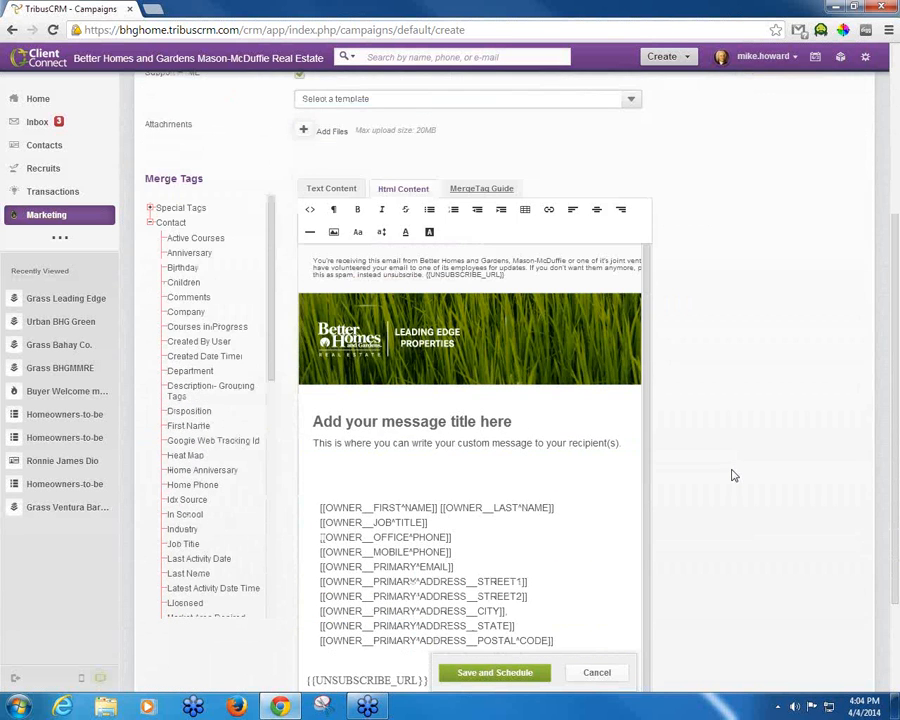
pyautogui.scroll(-1, 731, 476)
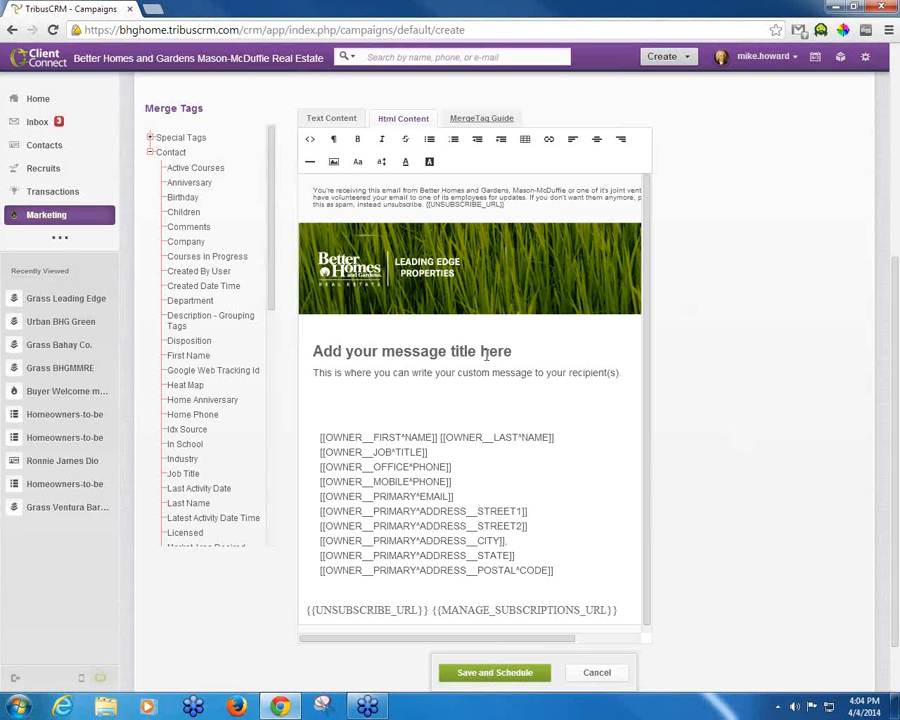
pyautogui.moveTo(312, 351); pyautogui.dragTo(517, 351)
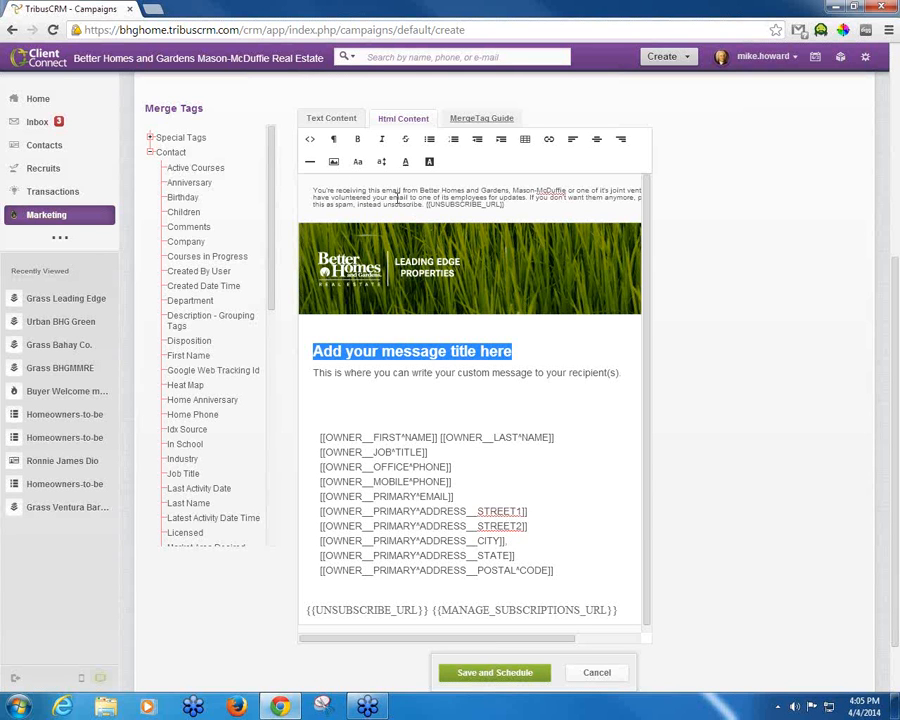
pyautogui.click(357, 141)
pyautogui.click(357, 141)
pyautogui.write('Hel')
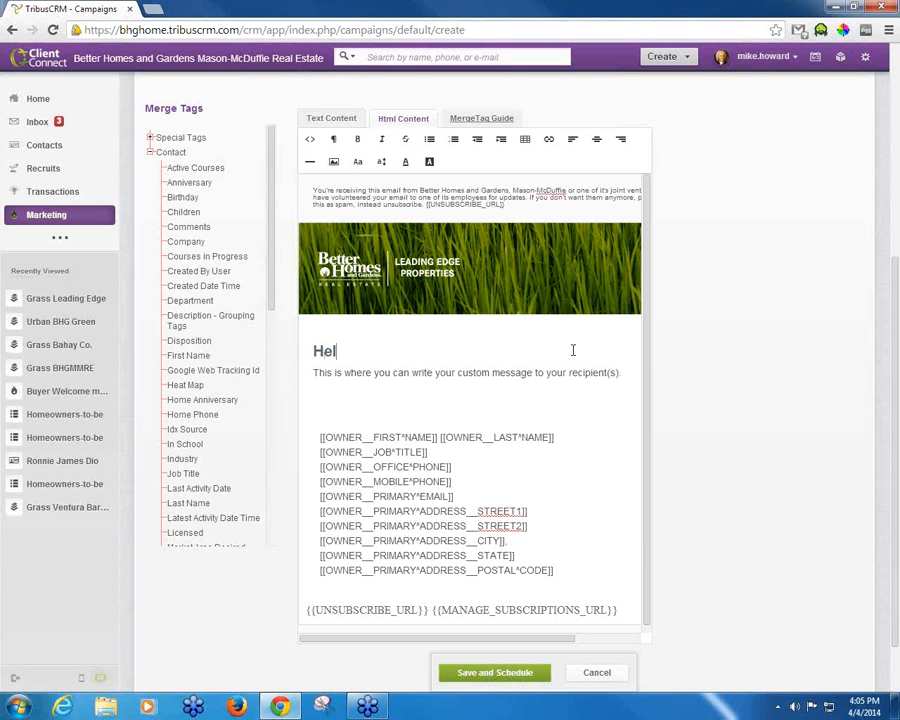
pyautogui.write('lo,')
pyautogui.moveTo(186, 361); pyautogui.dragTo(401, 341)
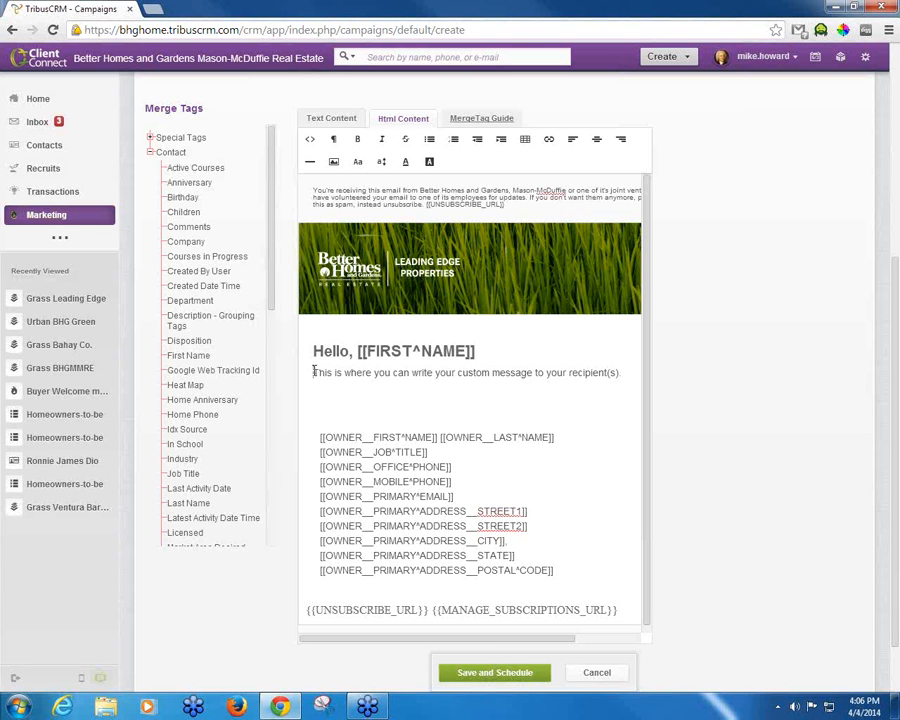
# Replace the placeholder body text with "It's still a great time to buy!" and start a new line below it
pyautogui.moveTo(314, 371); pyautogui.dragTo(621, 370)
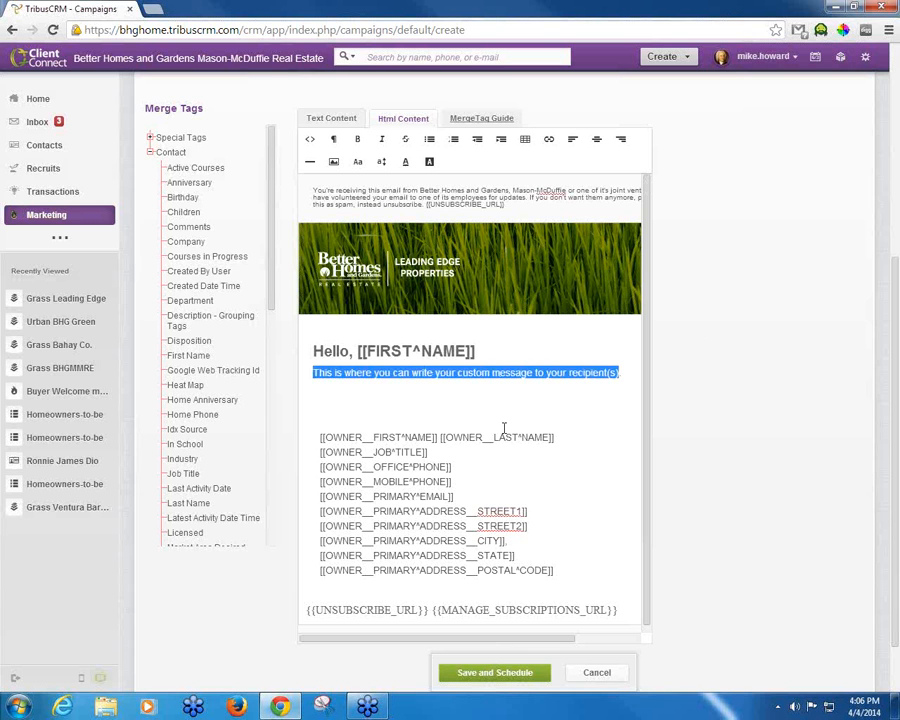
pyautogui.write("It's still ")
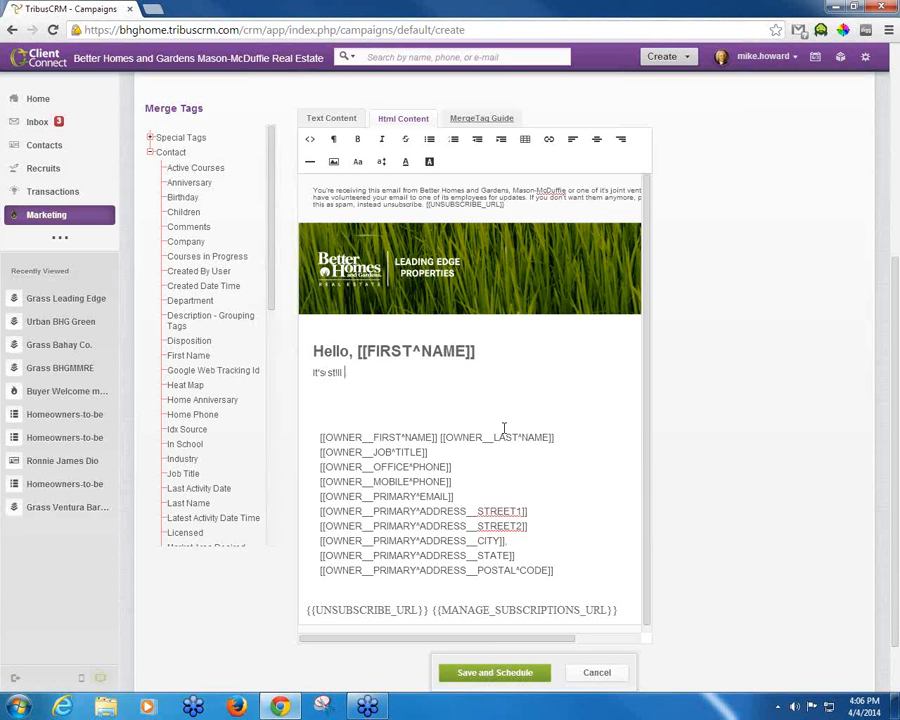
pyautogui.write('a great time to buy')
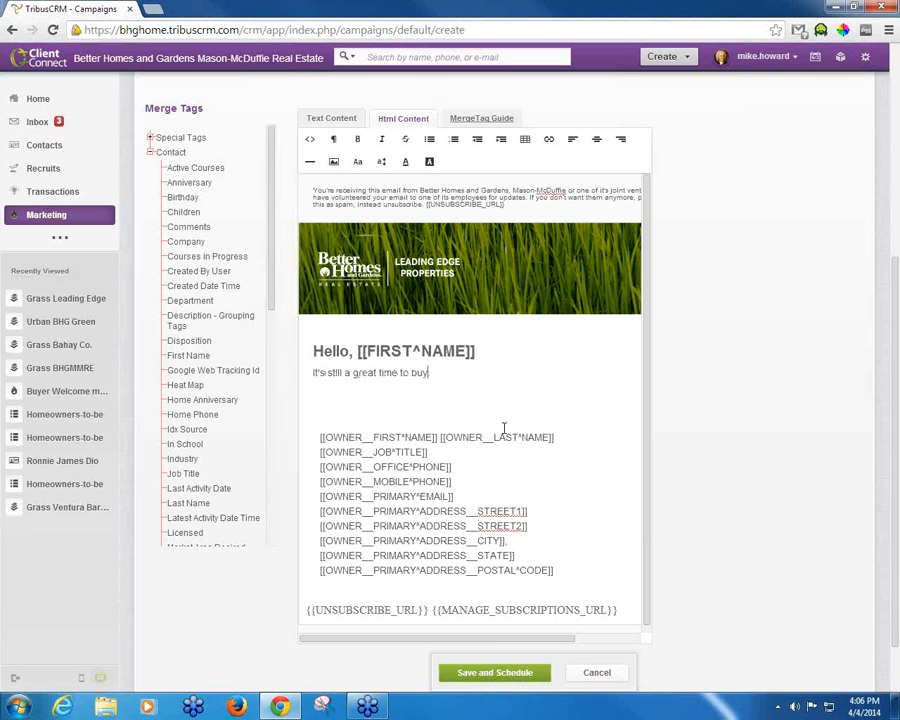
pyautogui.write('!')
pyautogui.press('Return')
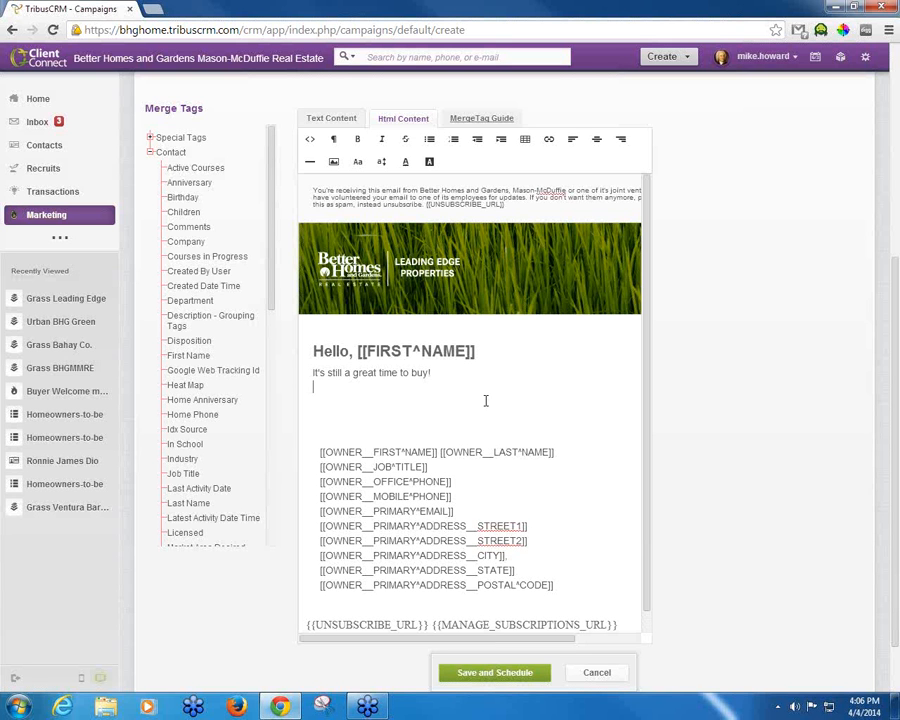
# Insert the "xmas tree" image from the Sample Pictures folder below the message text
pyautogui.click(334, 163)
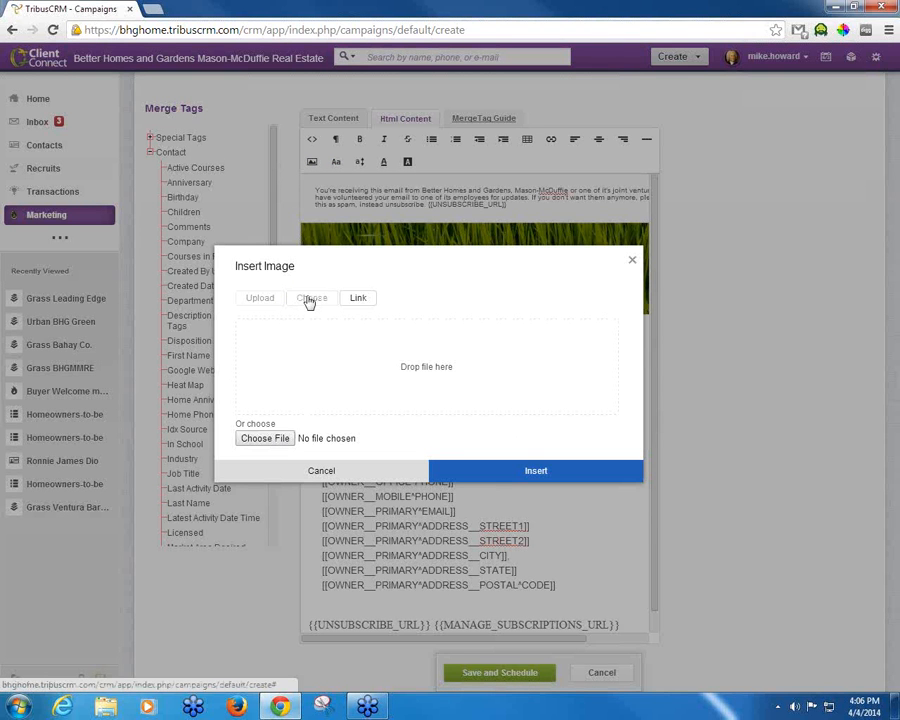
pyautogui.click(311, 299)
pyautogui.click(262, 264)
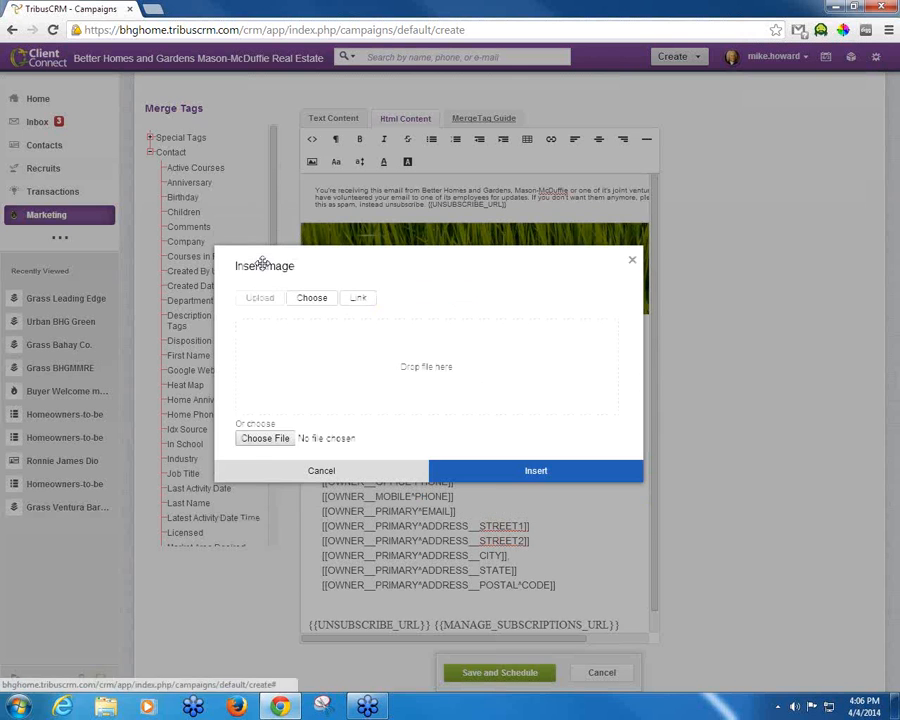
pyautogui.click(268, 440)
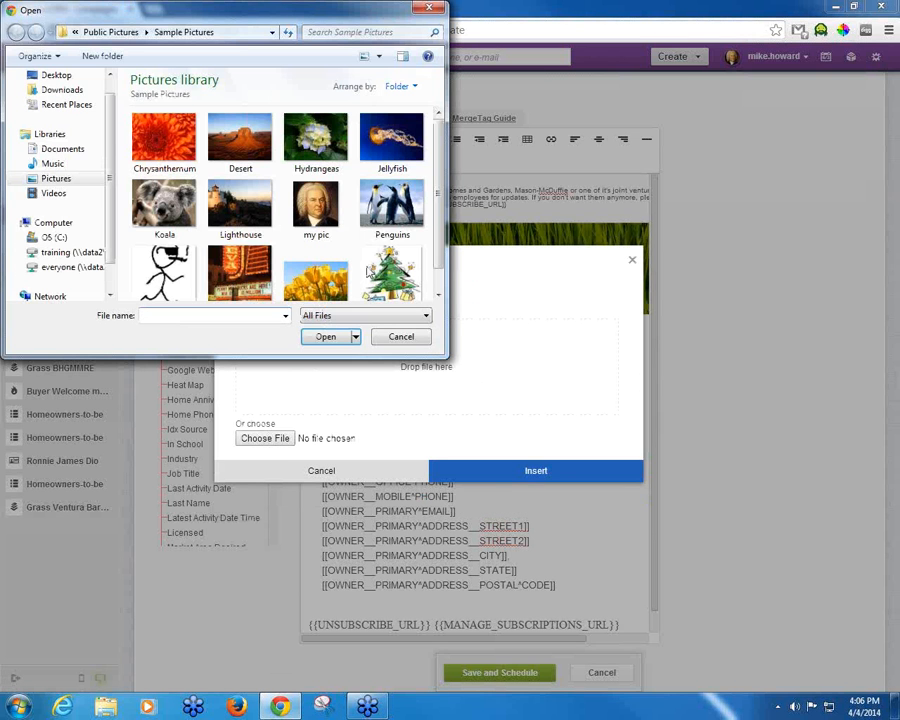
pyautogui.click(388, 272)
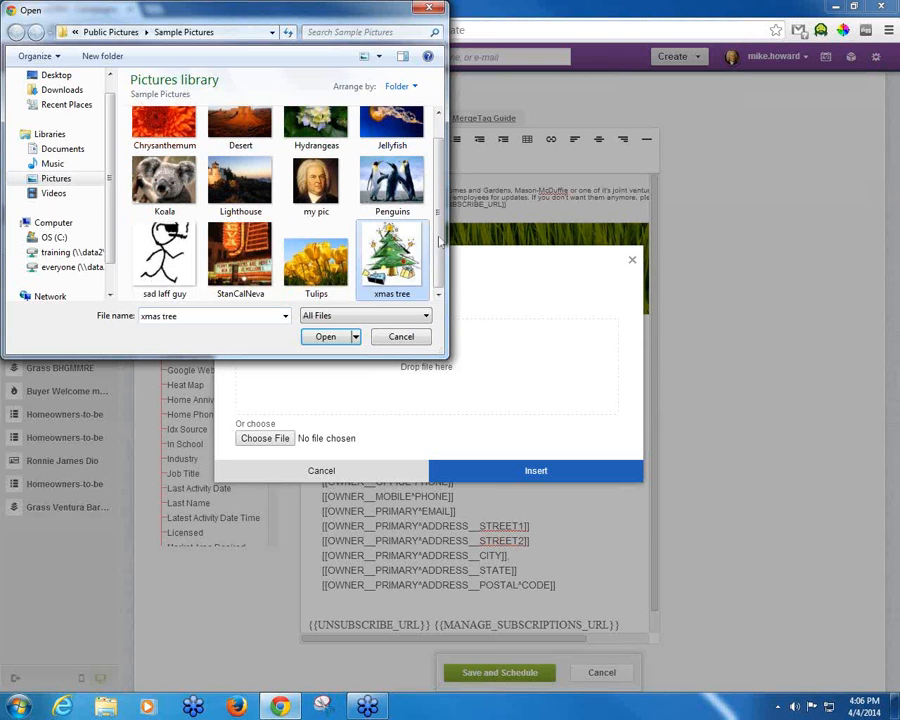
pyautogui.click(328, 338)
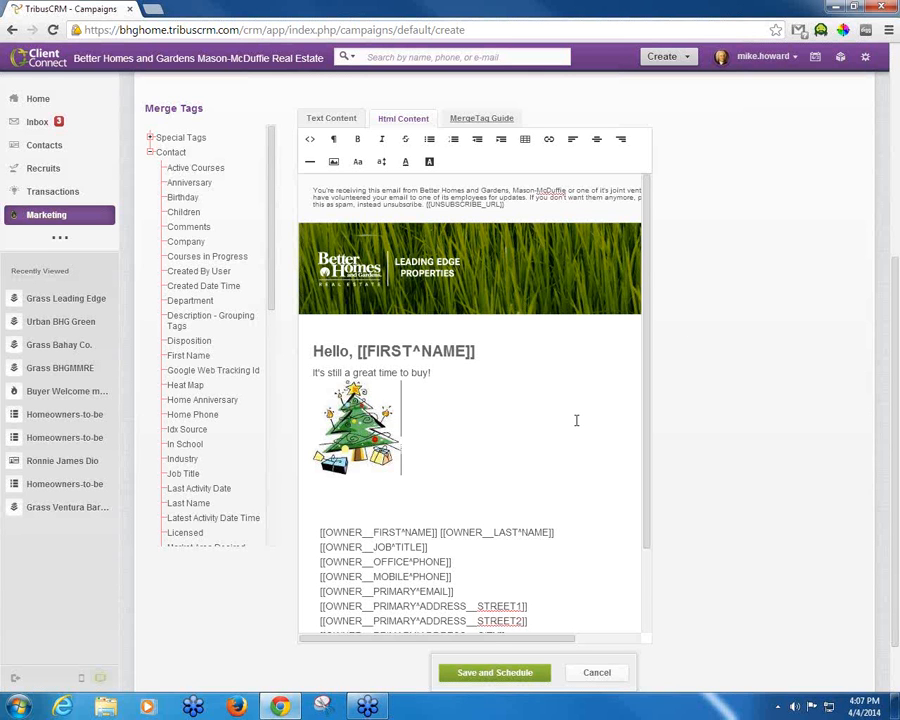
# Save and schedule the campaign, and close the new badge notice to reach the campaign dashboard
pyautogui.scroll(1, 576, 420)
pyautogui.scroll(1, 576, 420)
pyautogui.scroll(-3, 574, 418)
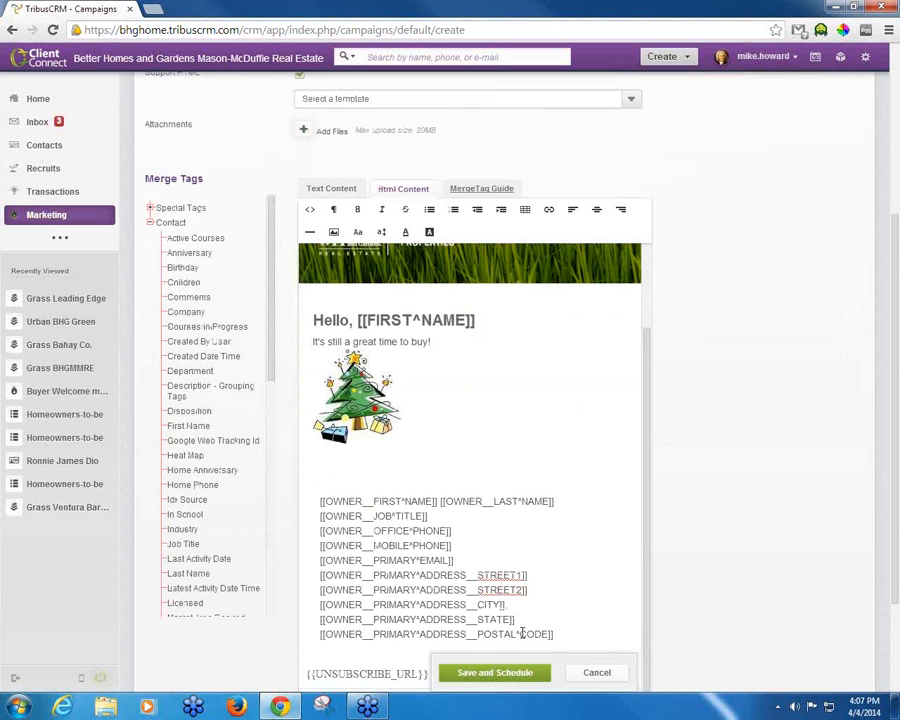
pyautogui.click(505, 673)
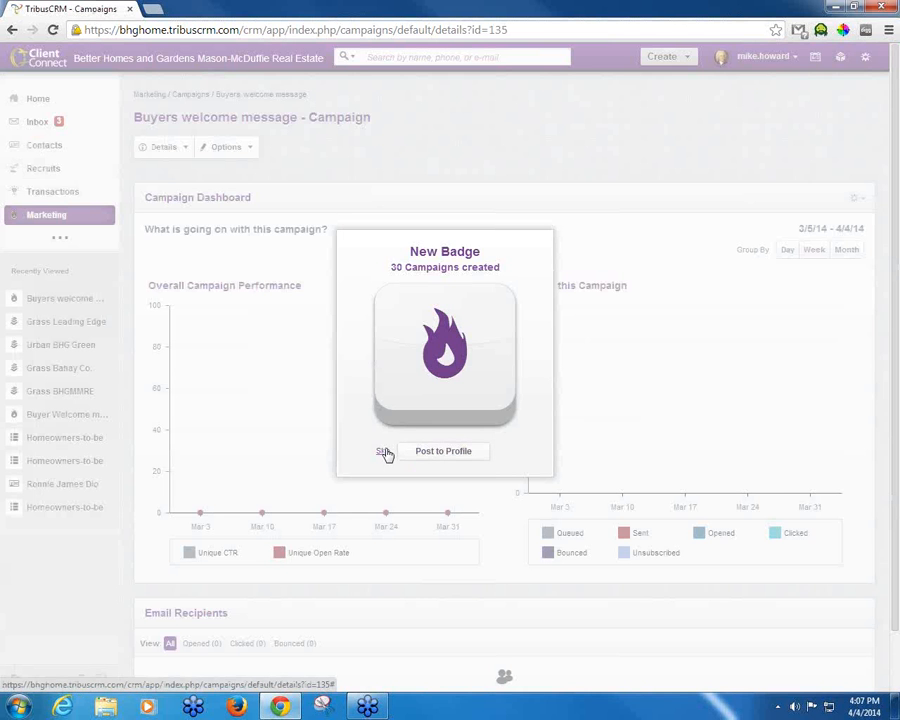
pyautogui.click(432, 455)
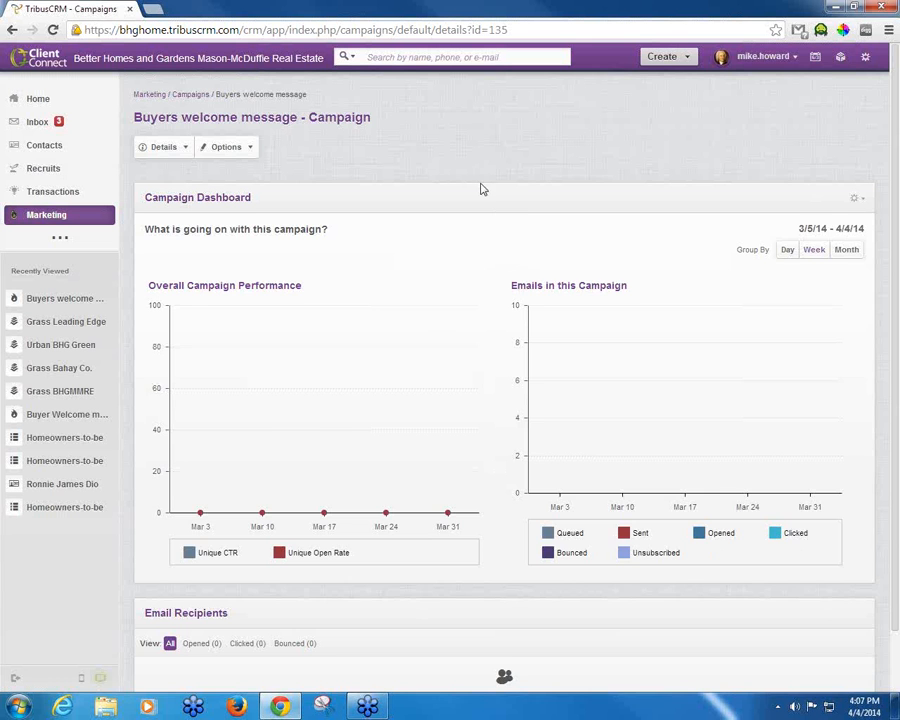
pyautogui.scroll(-2, 481, 189)
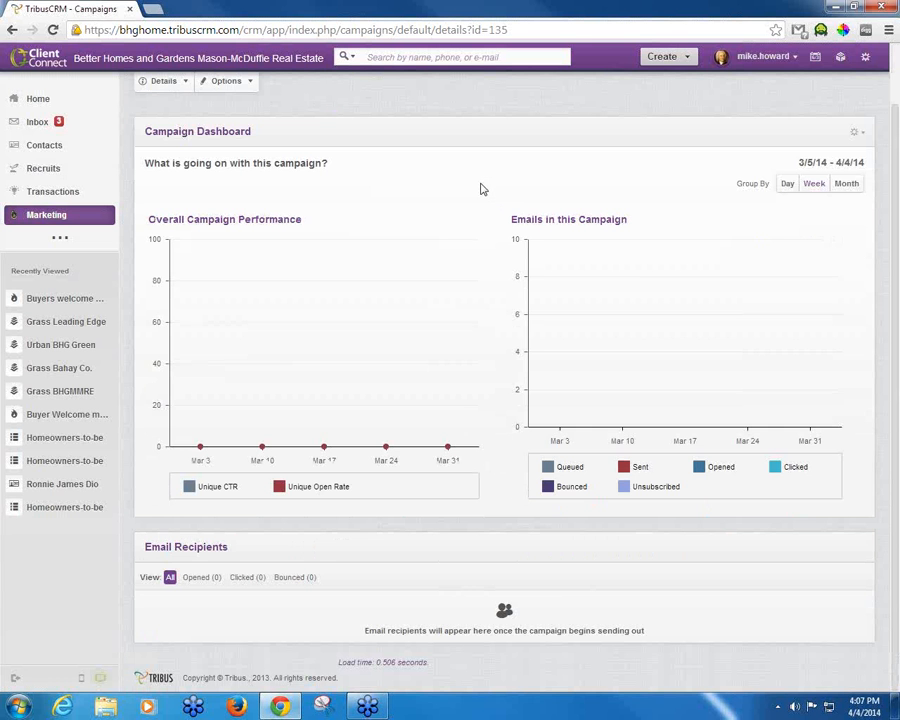
pyautogui.scroll(2, 481, 189)
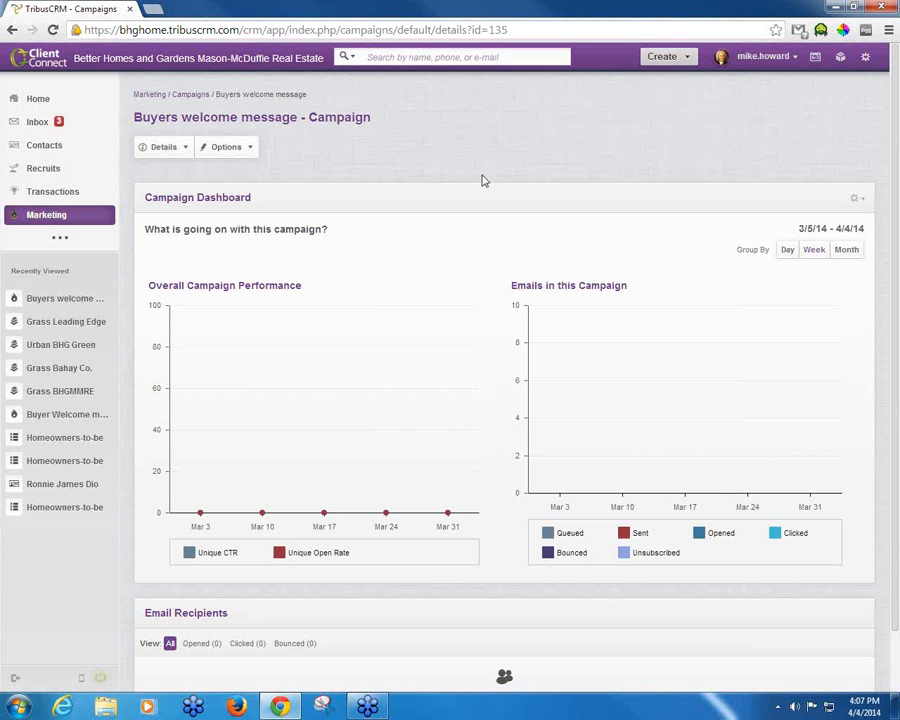